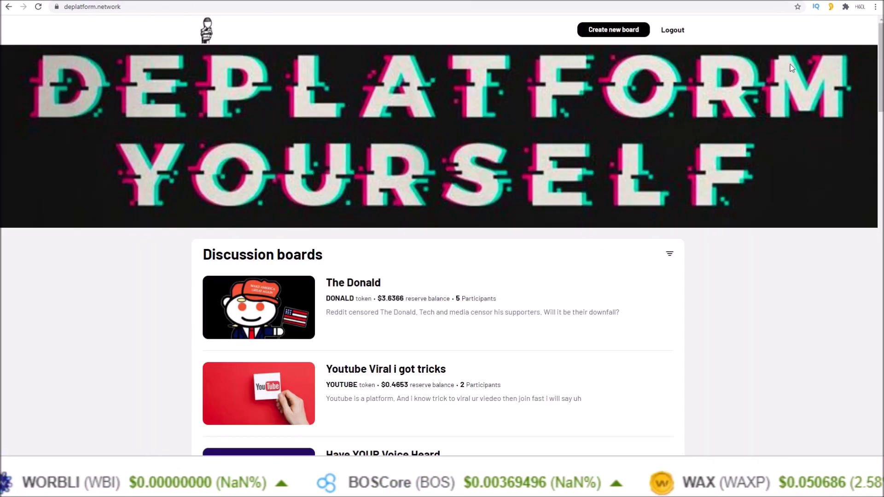
Look through the discussion boards list and open the HodlEOS Community board.
scroll(881, 47, down, 1)
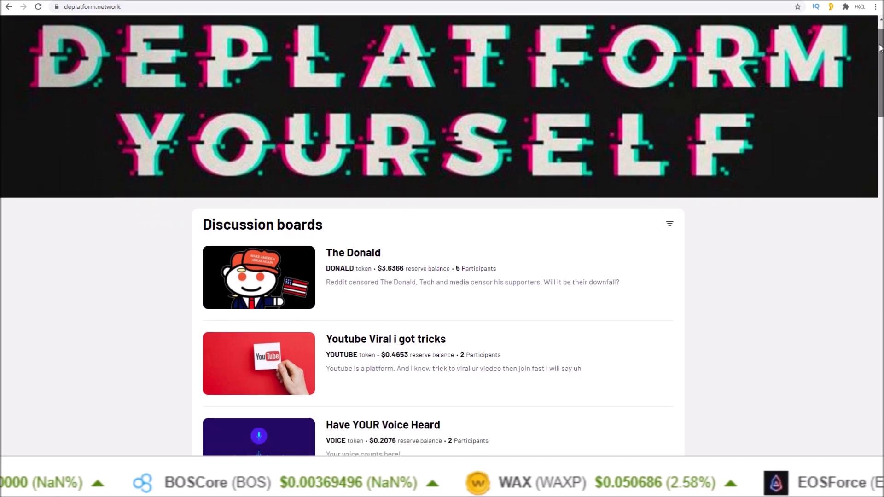
scroll(880, 47, down, 2)
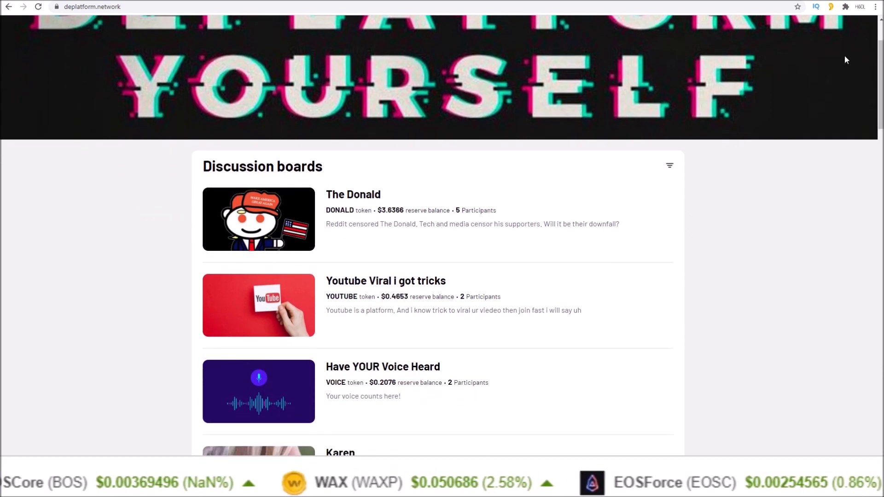
drag(325, 195, 382, 195)
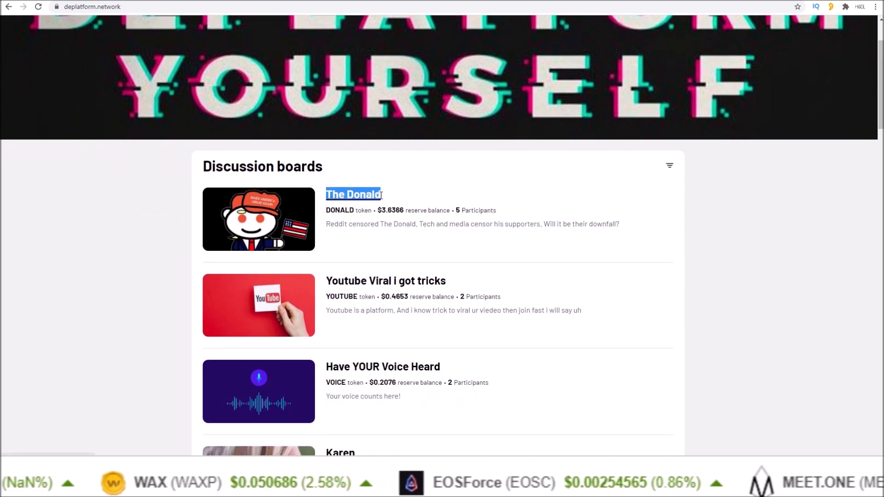
drag(327, 211, 354, 210)
scroll(879, 96, down, 5)
scroll(879, 96, down, 7)
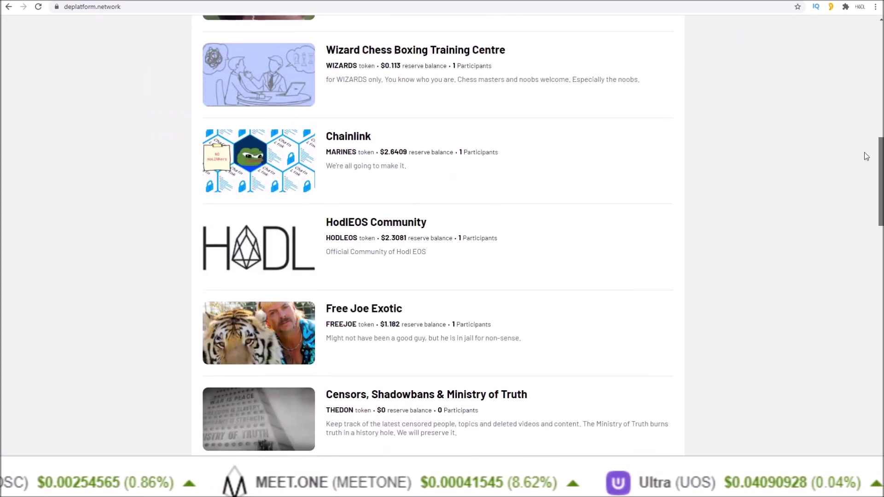
drag(321, 219, 429, 221)
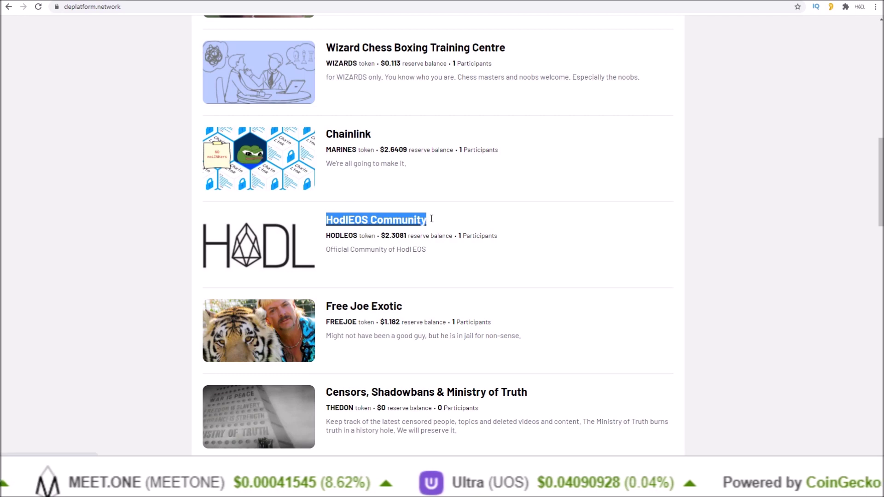
mouse_move(324, 238)
mouse_down()
mouse_move(337, 236)
mouse_move(327, 236)
mouse_up()
click(370, 222)
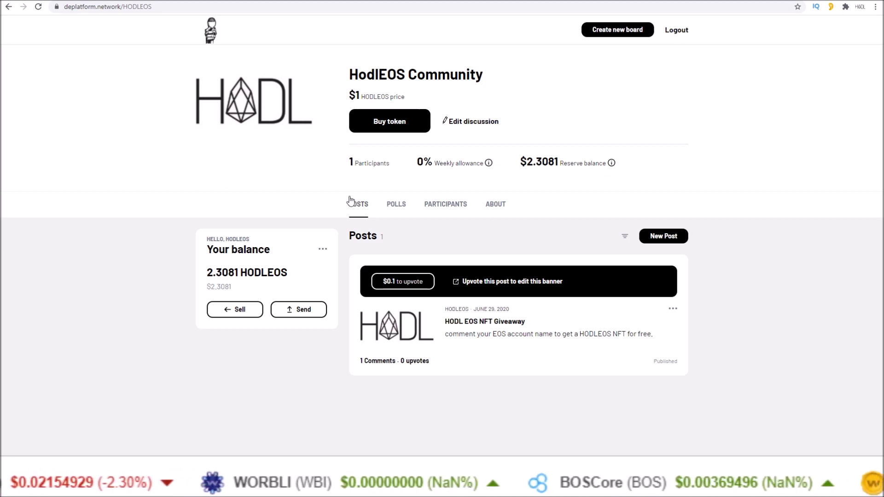
Examine the HODL EOS NFT Giveaway post with its NFT page on Bloks.io, and the board's HODLEOS token balance.
drag(445, 335, 664, 339)
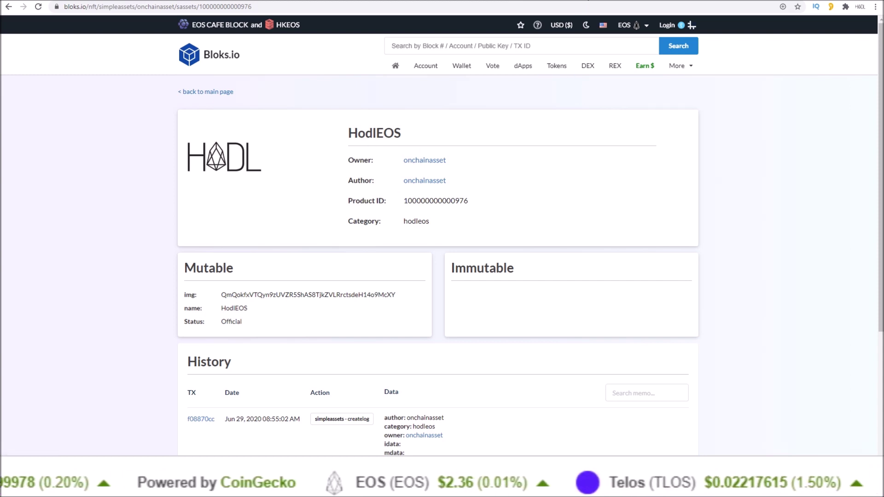
click(594, 0)
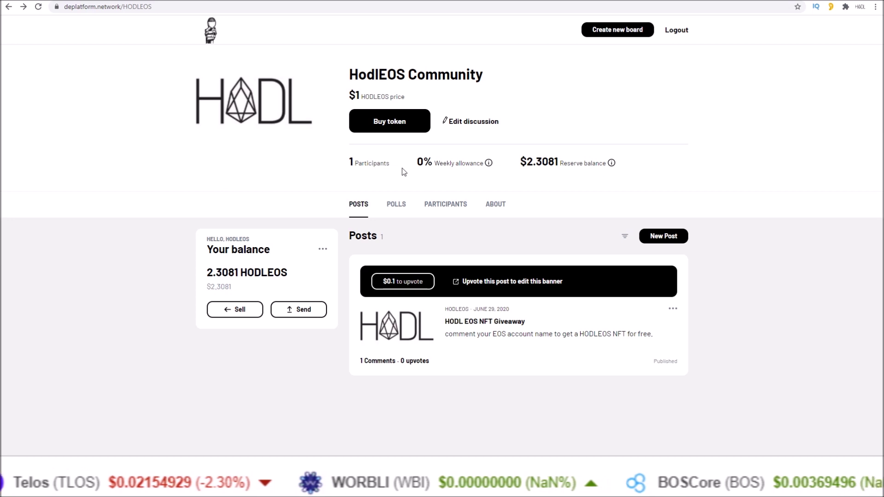
drag(240, 273, 289, 274)
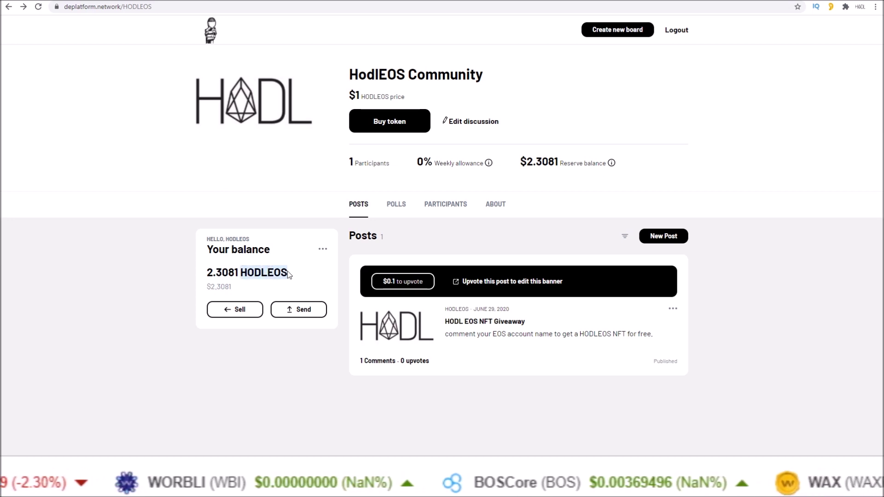
click(295, 278)
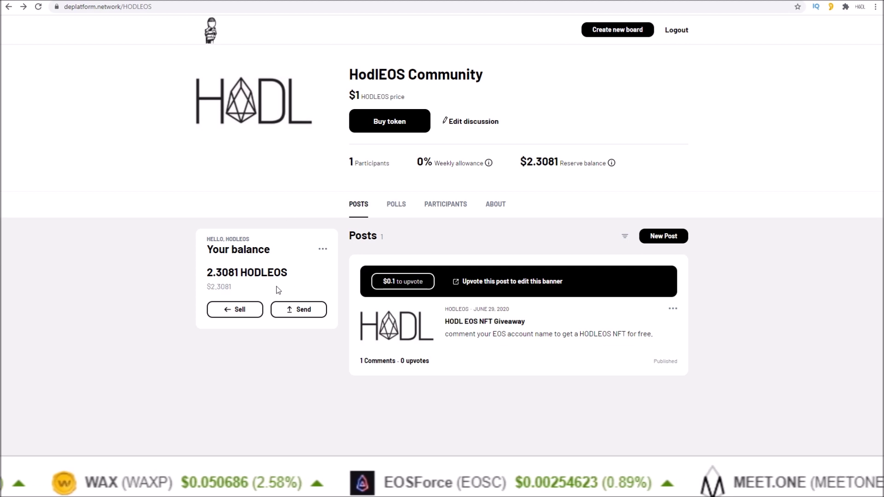
drag(241, 273, 287, 274)
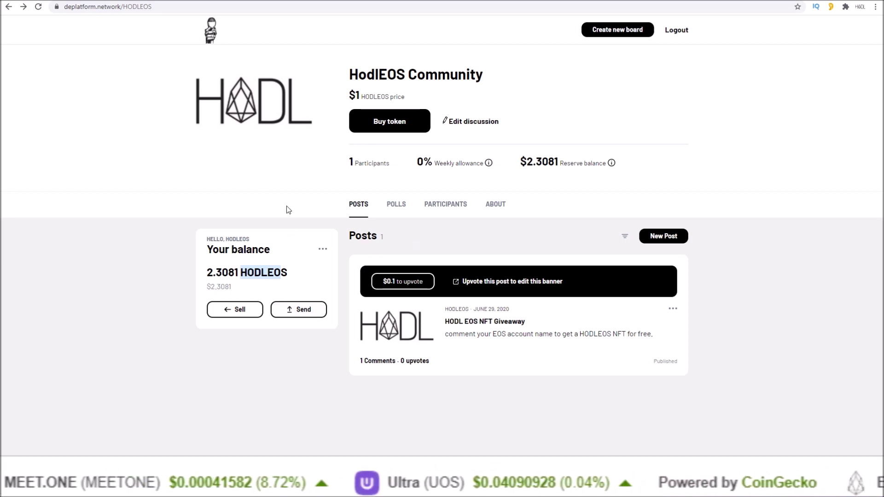
click(293, 276)
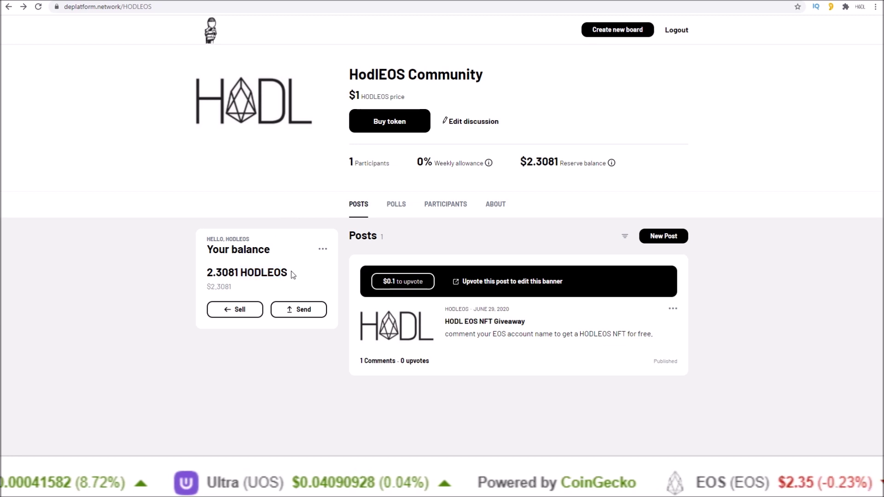
View the EOS-Transfer instructions for buying the HODLEOS token, including the transfer memo, and close the purchase dialog.
click(379, 125)
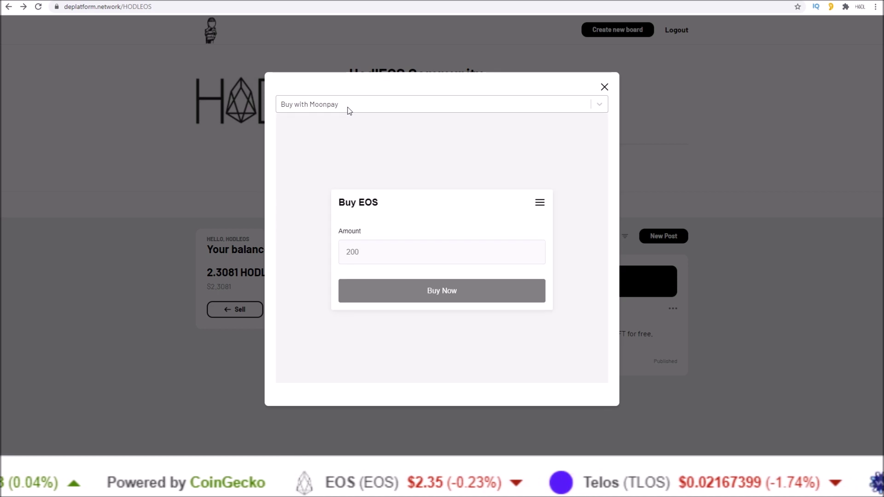
click(349, 107)
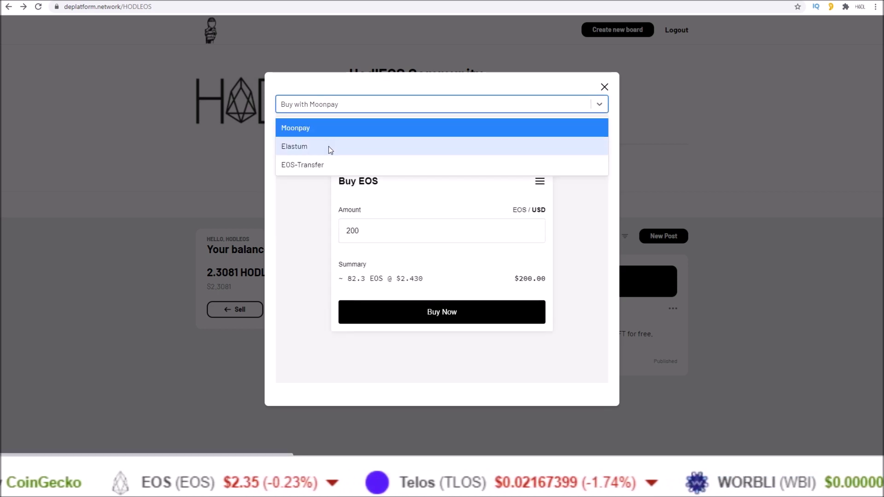
click(318, 168)
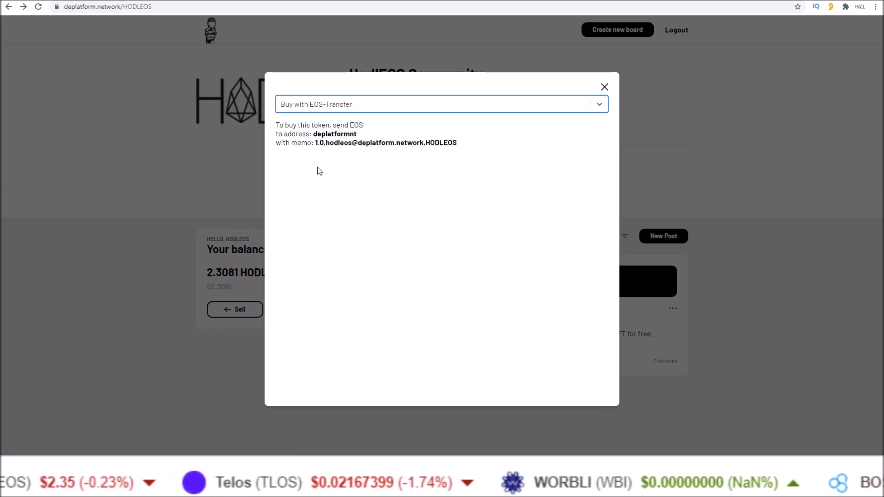
drag(314, 134, 457, 146)
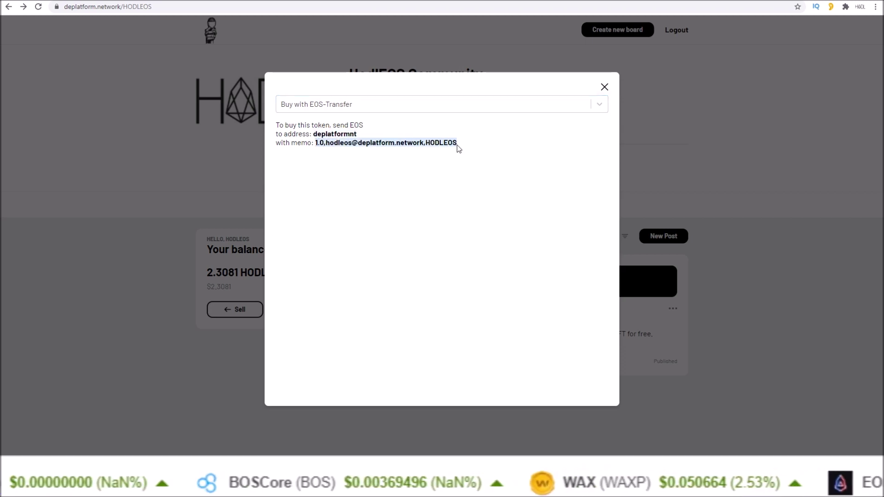
click(605, 87)
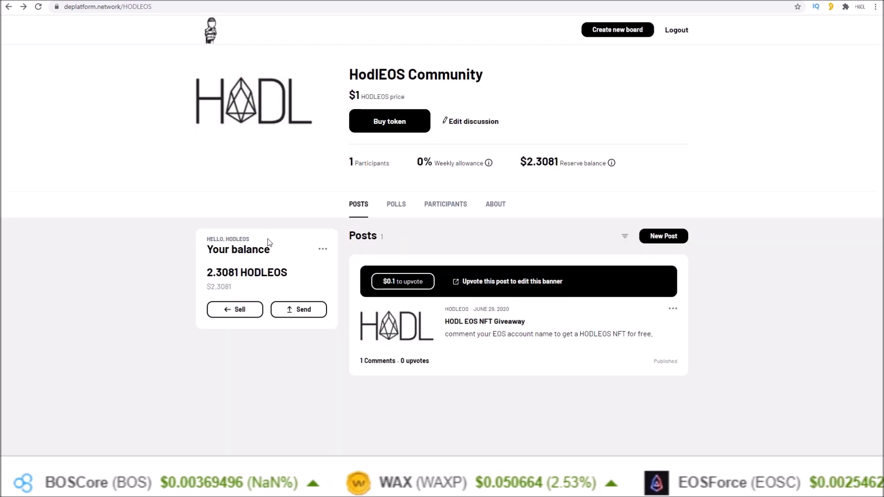
Inspect the forms for selling and sending HODLEOS tokens, closing each without submitting anything.
click(239, 309)
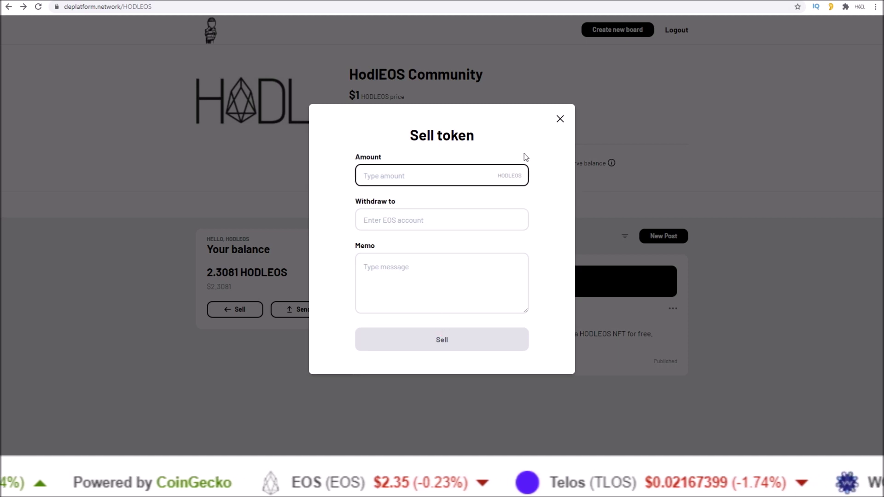
click(560, 120)
click(302, 309)
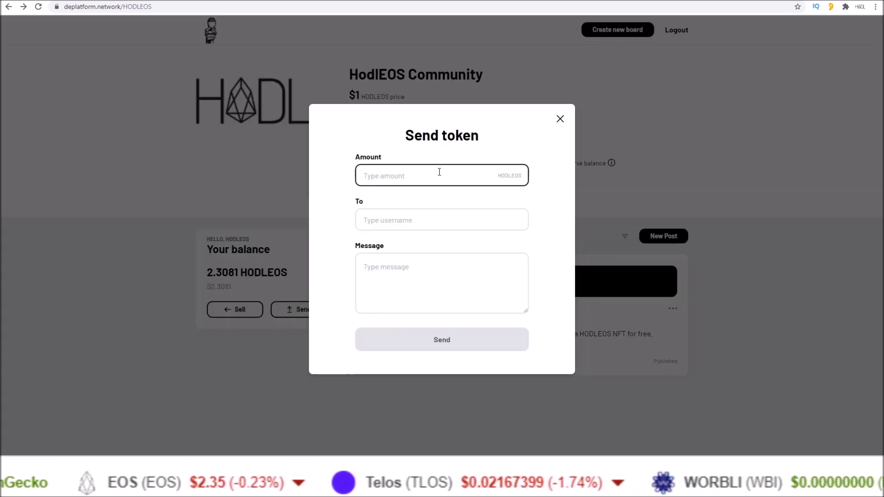
click(399, 220)
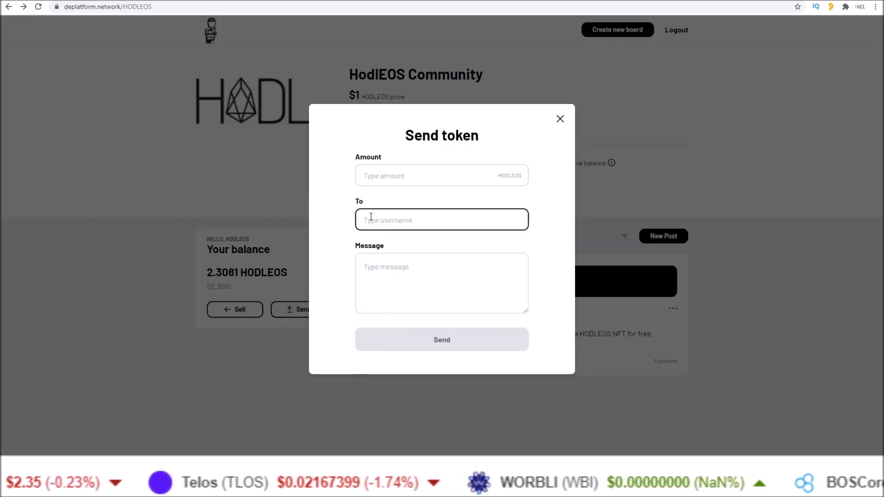
click(560, 119)
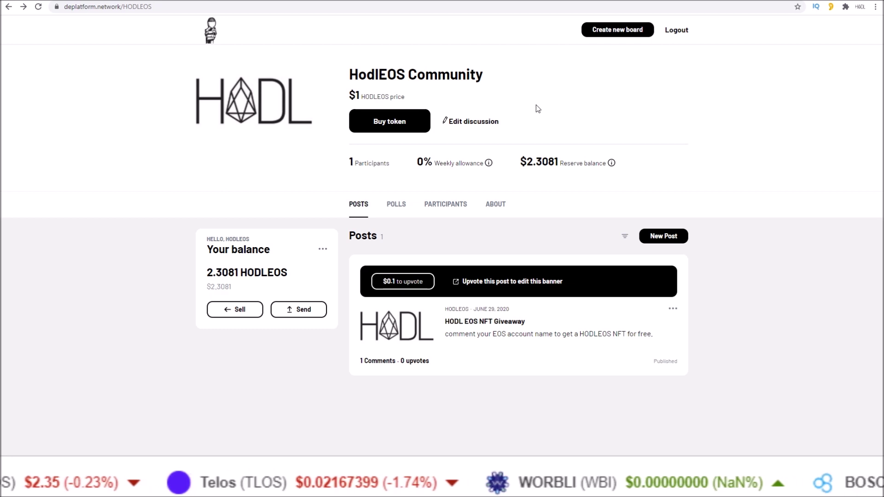
Start a new discussion board with the page title "Demo page" and the discussion name DEMO.
click(597, 35)
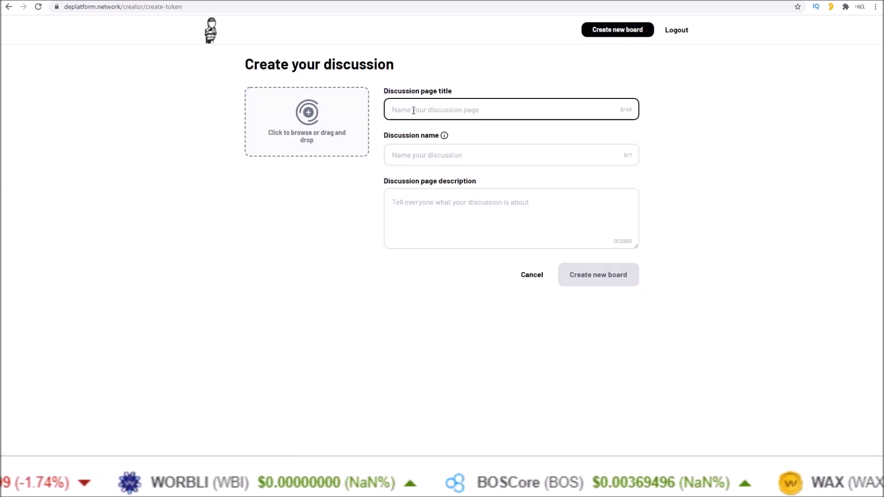
click(458, 156)
click(450, 205)
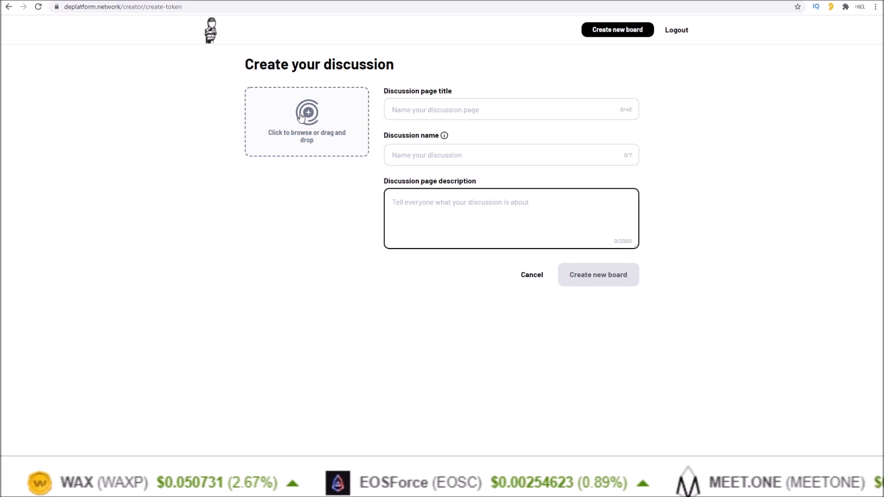
click(510, 107)
text(Demo)
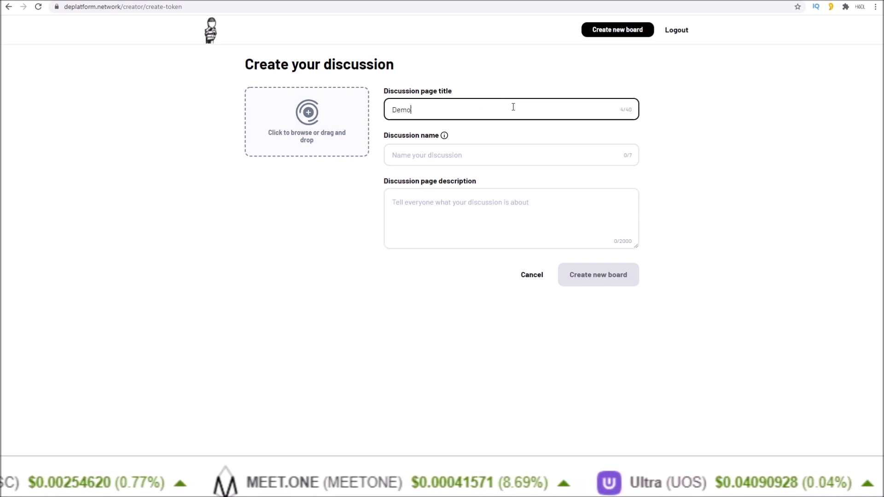
text( page)
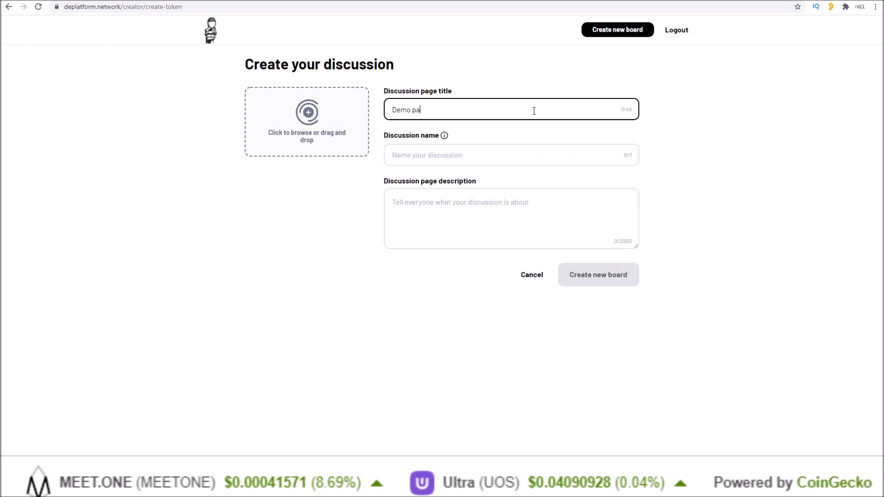
click(468, 152)
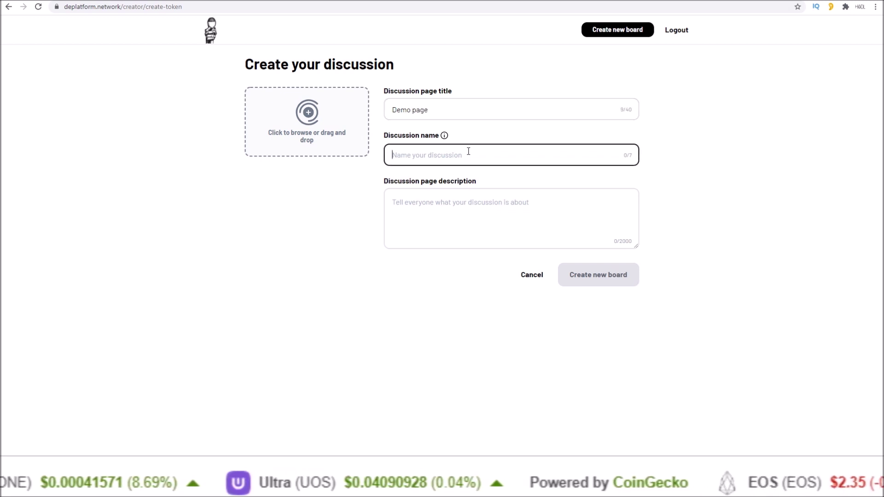
text(DEMO)
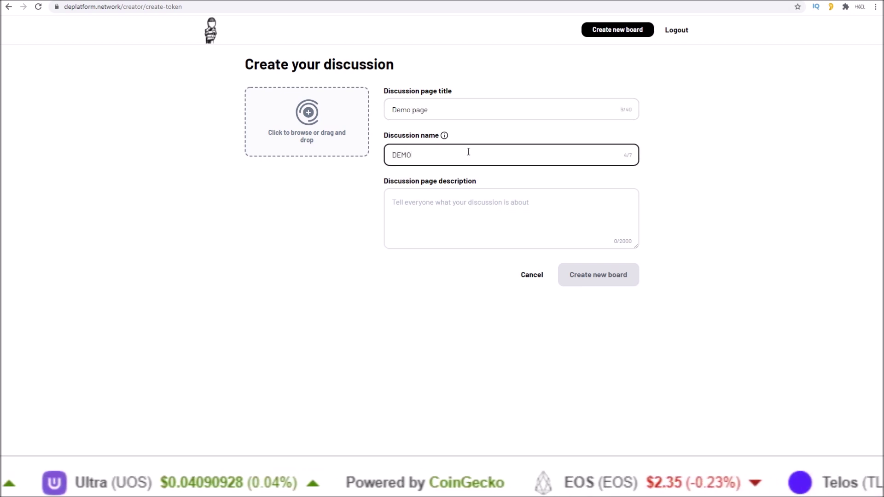
Add the description "This is a demo" and the yellow HODL pineapple image, and create the board.
click(479, 202)
text(This is a demo)
click(309, 117)
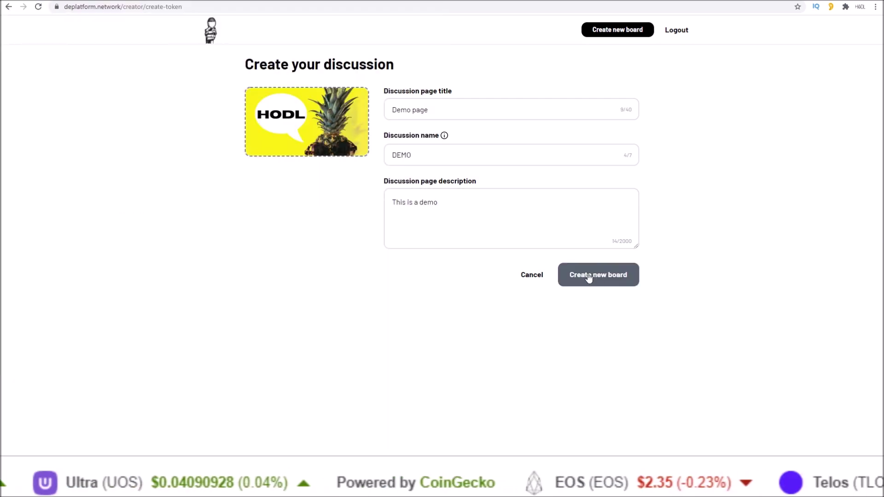
click(605, 278)
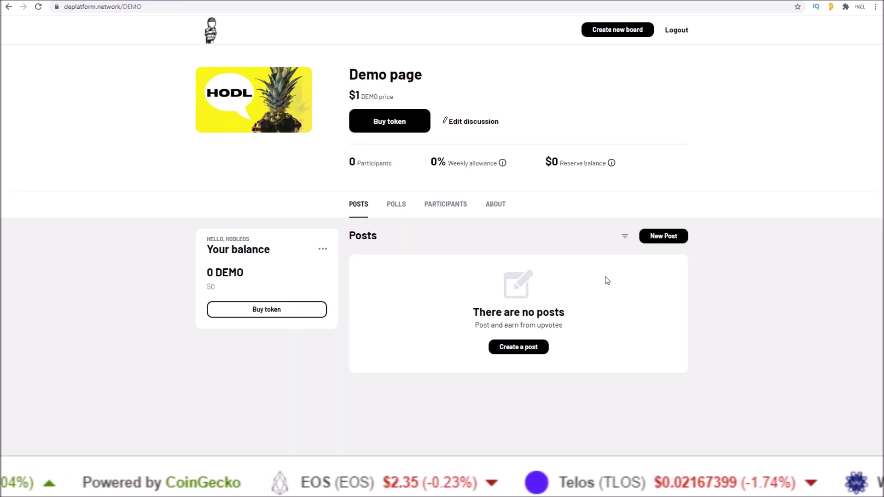
Compare the DEMO token name in the new board's balance with the ending of the board's web address.
drag(216, 274, 228, 274)
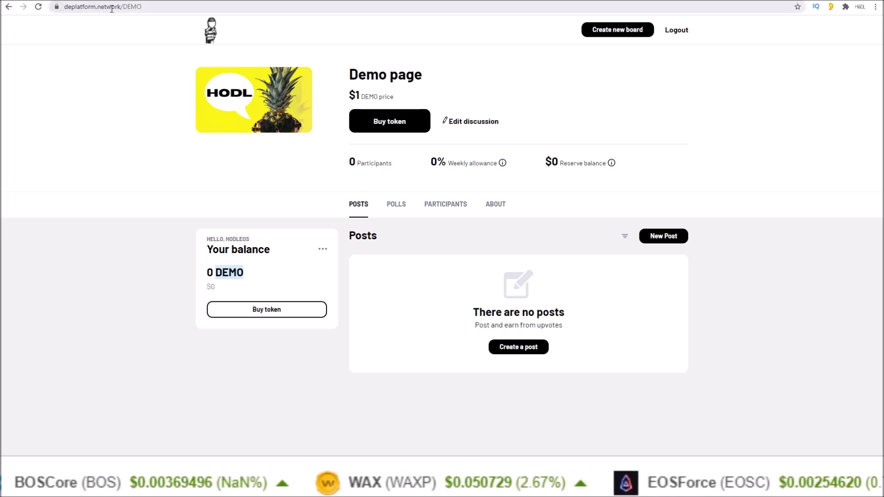
drag(121, 7, 152, 9)
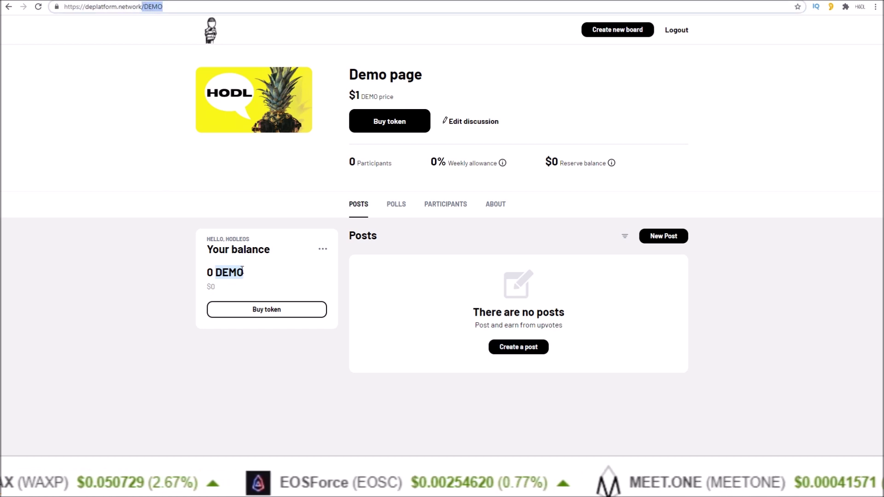
click(242, 269)
drag(122, 8, 143, 8)
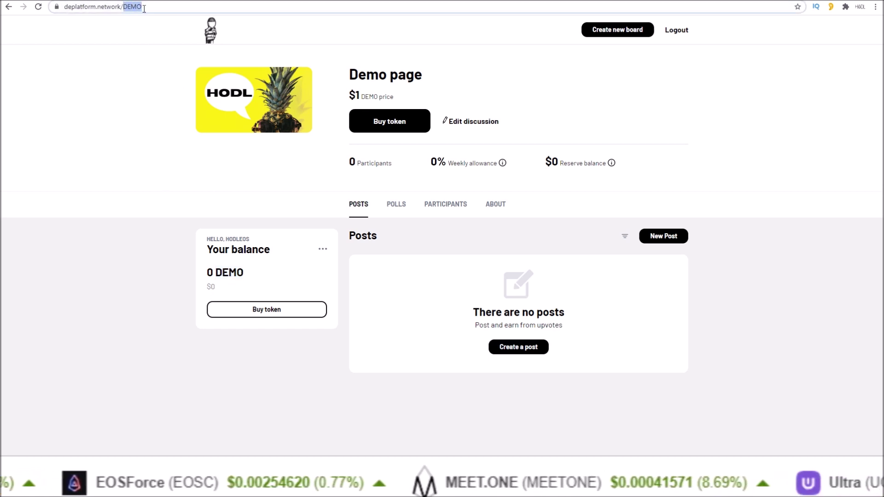
click(137, 65)
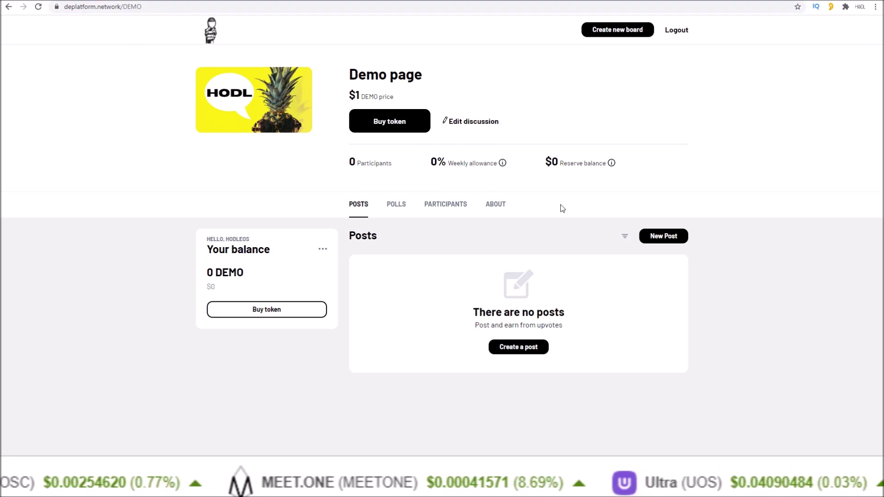
Go to the HodlEOS Community board by replacing DEMO in the web address with HODLEOS.
drag(123, 8, 143, 8)
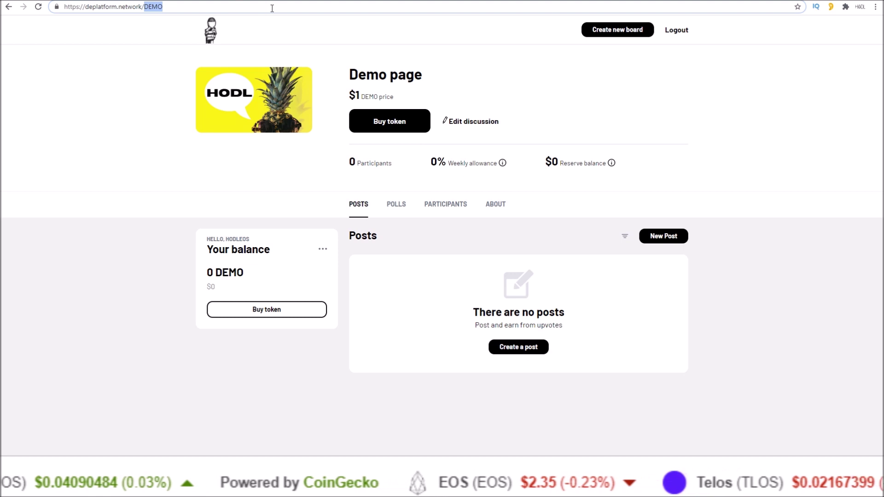
text(HODLEOS)
key(Return)
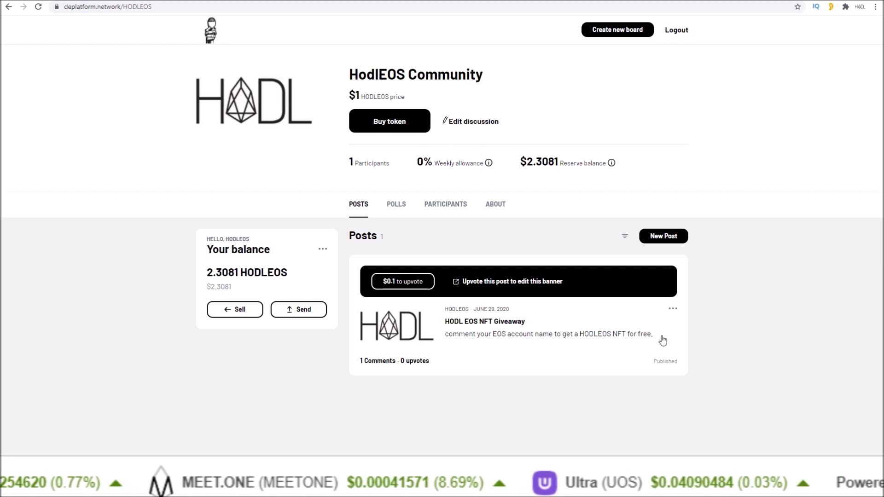
Read the comments on the HODL EOS NFT Giveaway post and return to the HodlEOS Community board.
click(380, 362)
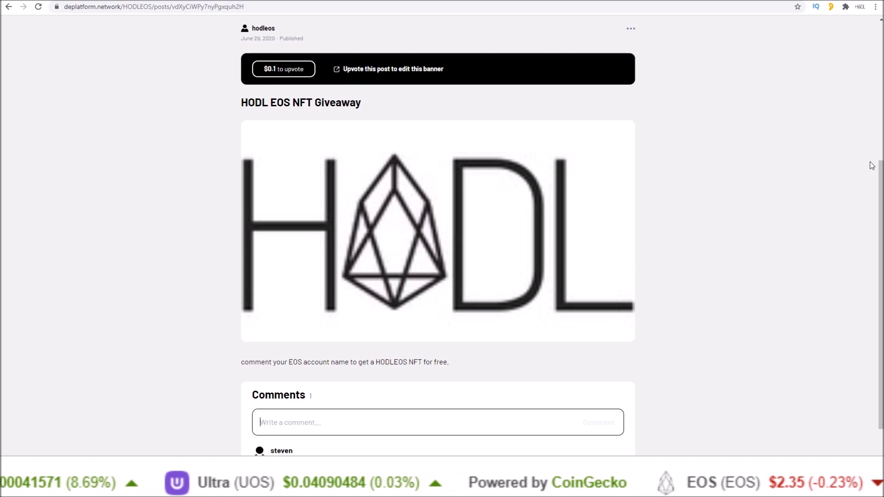
scroll(286, 378, down, 1)
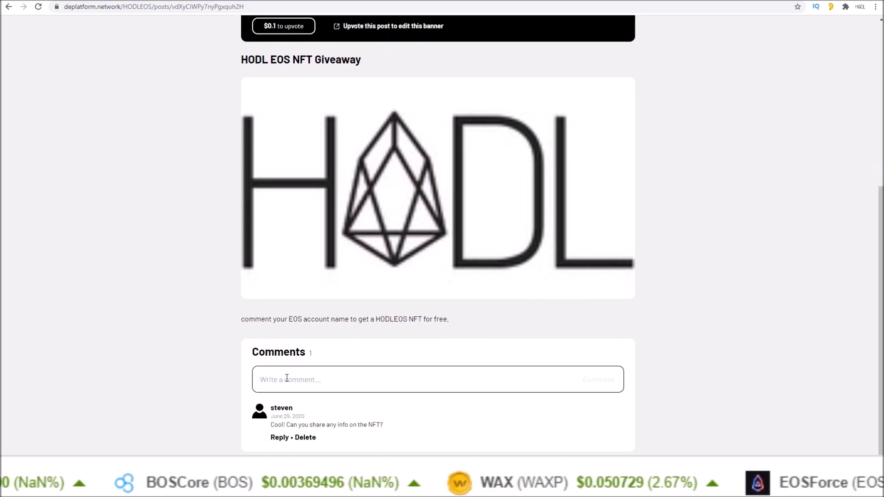
key(alt+Left)
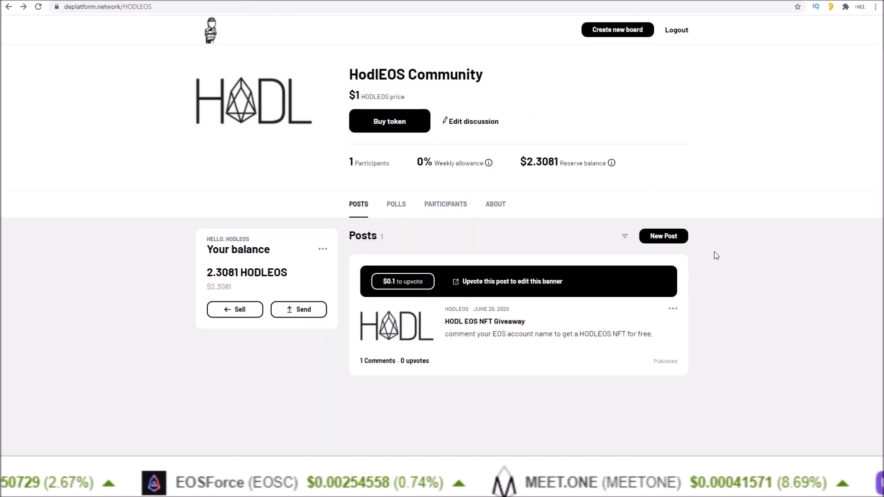
Inspect the banner and link fields in the giveaway post's upvote form, and close it without upvoting.
click(403, 284)
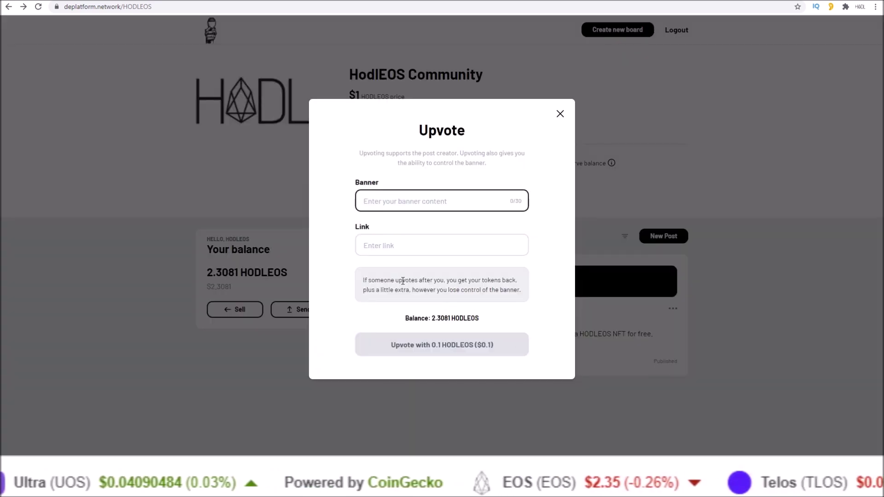
click(399, 245)
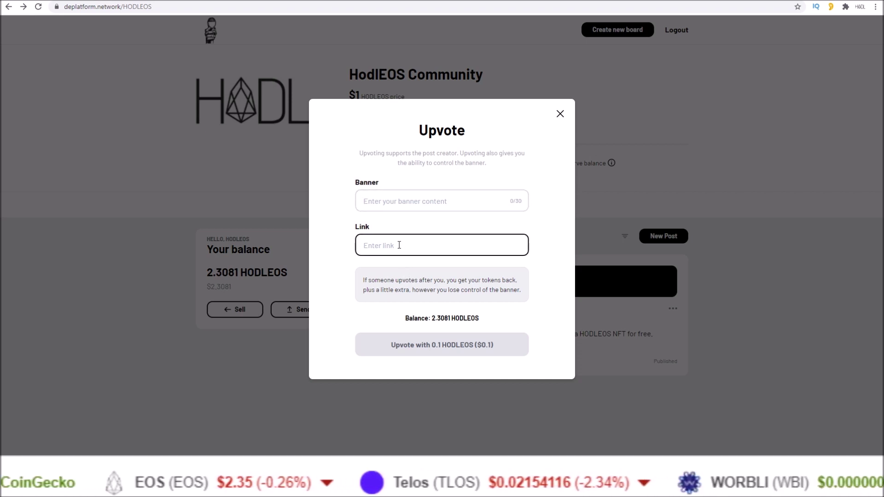
click(561, 114)
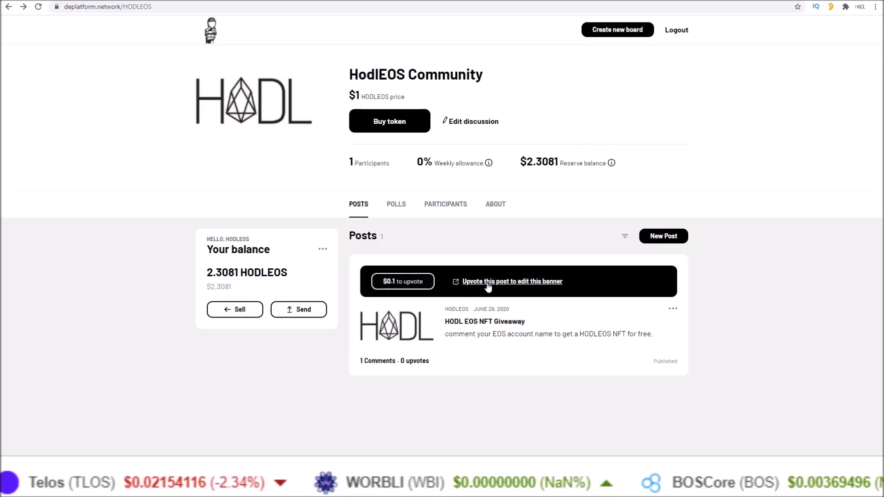
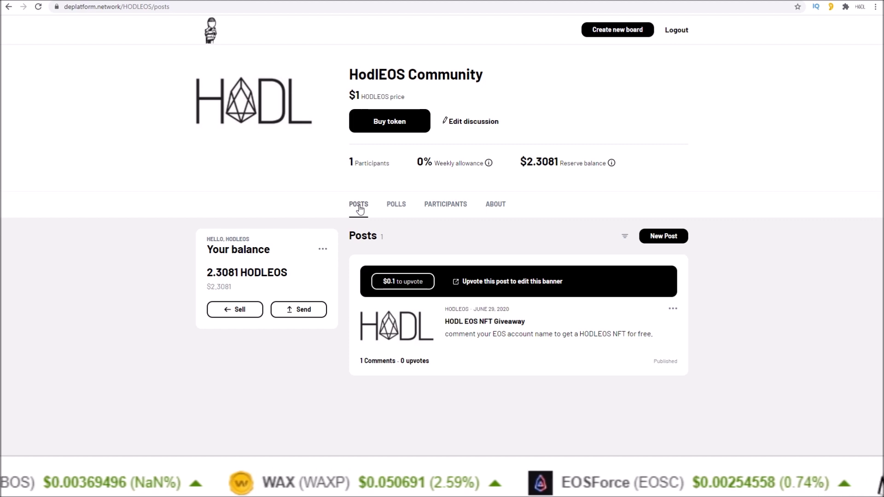
Switch to deWeb's deApps page and compare its deBoard and Token Engine operator listings with the Deplatform board.
click(269, 1)
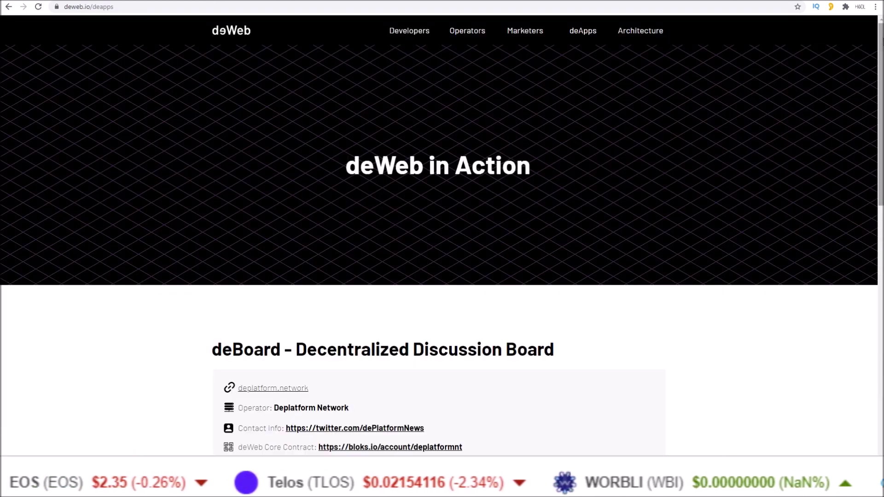
scroll(852, 92, down, 5)
scroll(861, 134, down, 2)
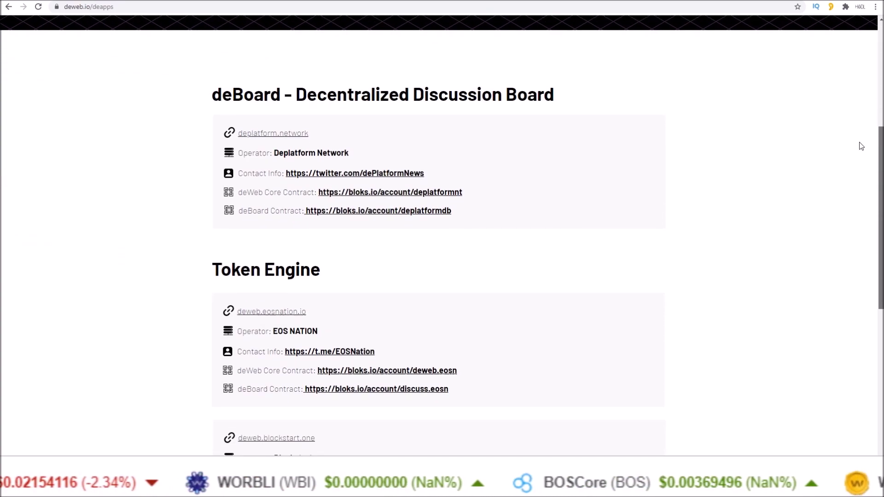
scroll(862, 157, down, 3)
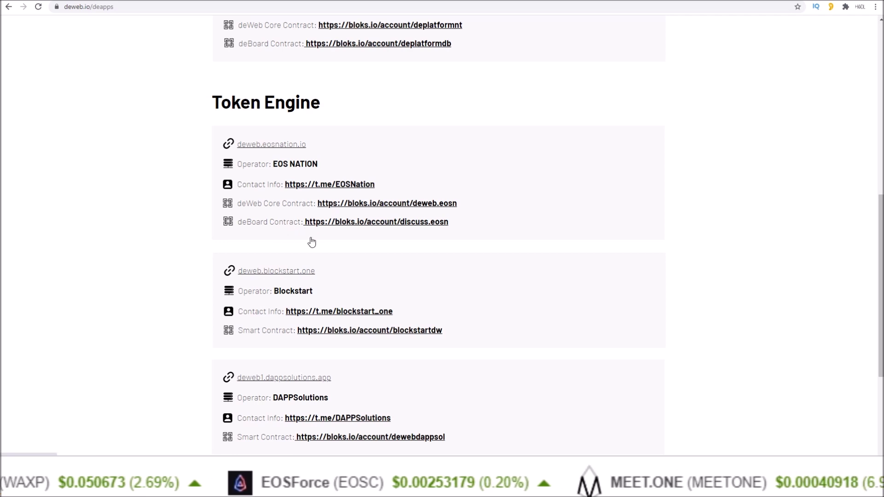
click(51, 1)
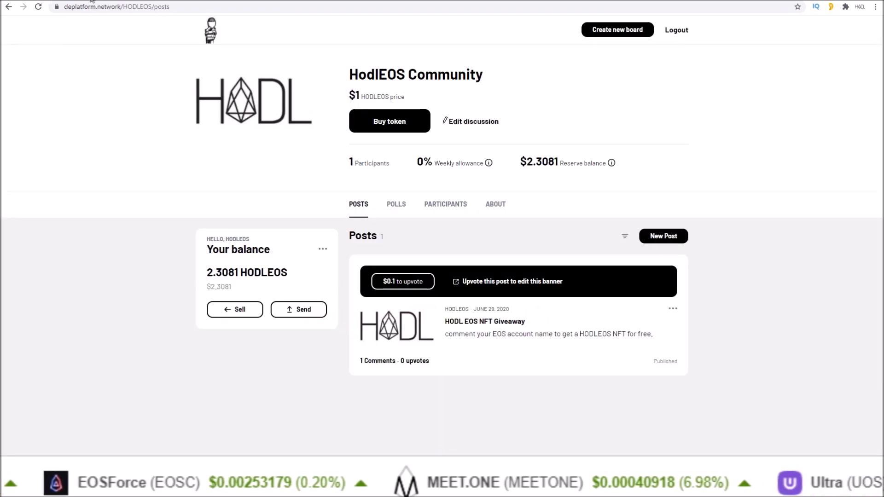
click(247, 2)
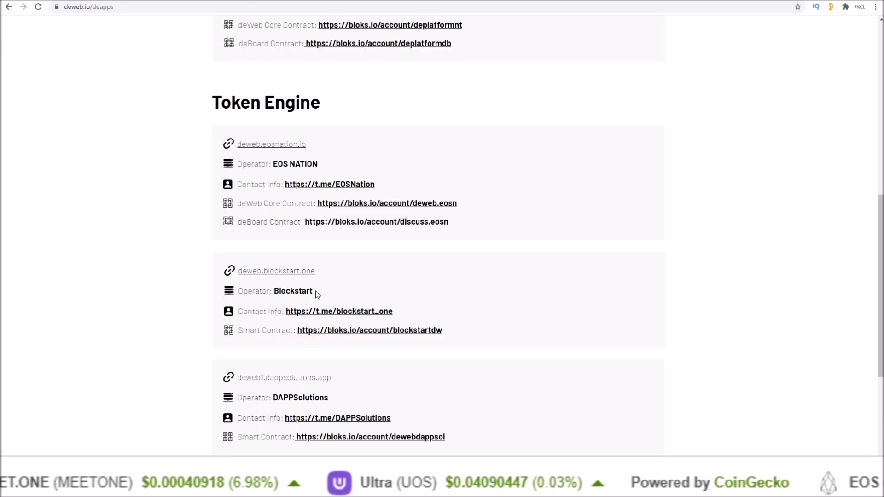
View the available tokens on the EOS Nation and EOSUSA deWeb sites, and close the deWeb pages to return to the HodlEOS board.
click(277, 144)
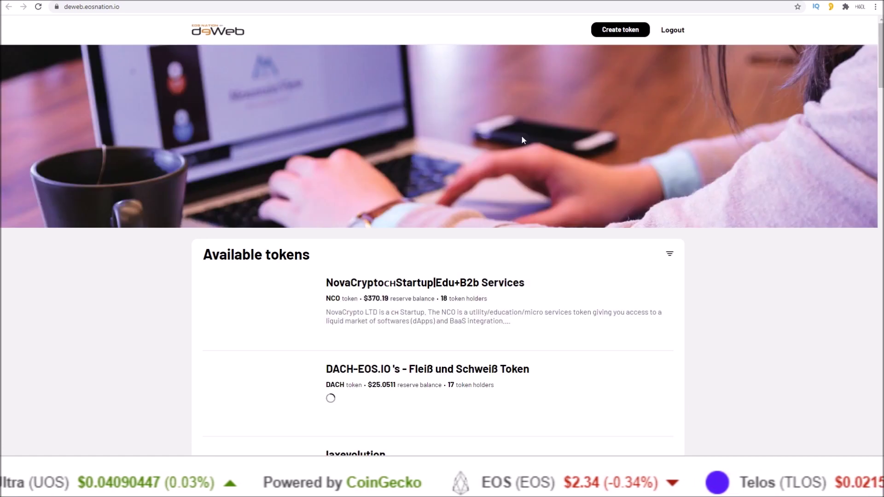
drag(881, 36, 859, 138)
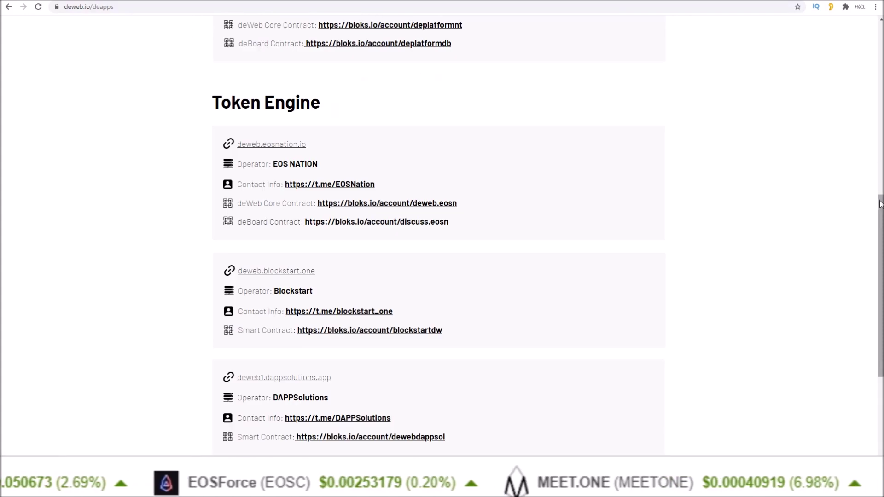
drag(879, 219, 860, 277)
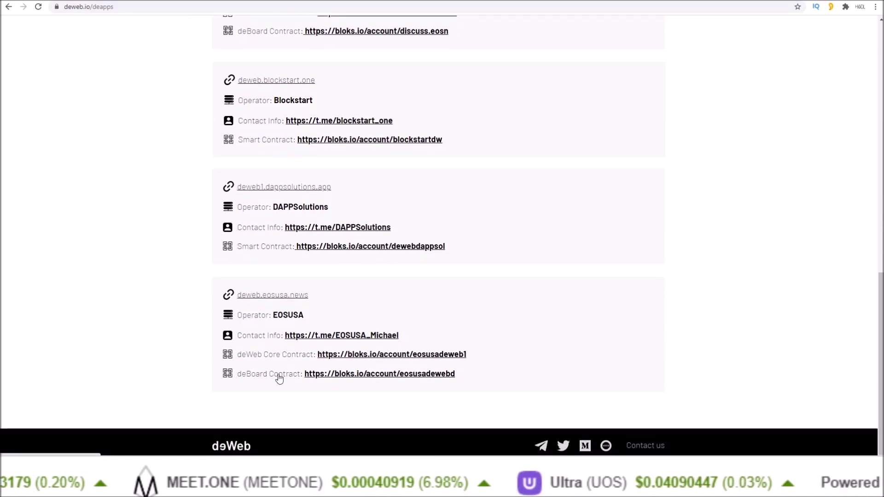
click(276, 299)
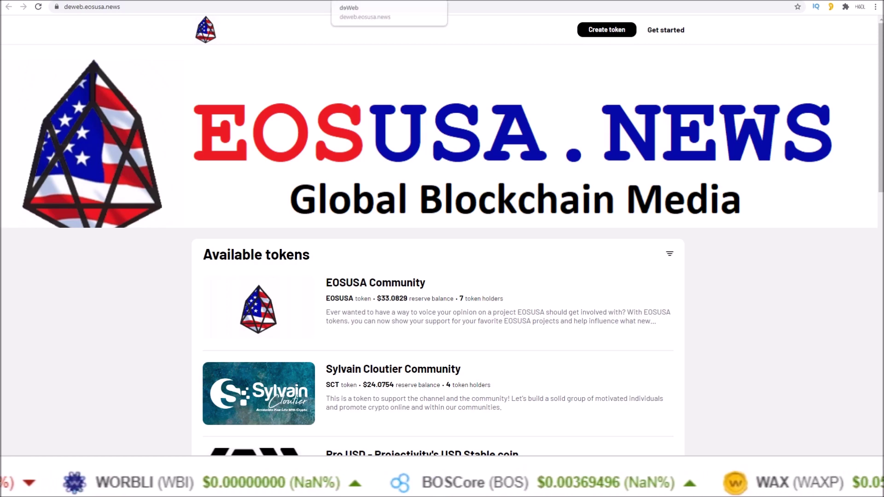
key(ctrl+w)
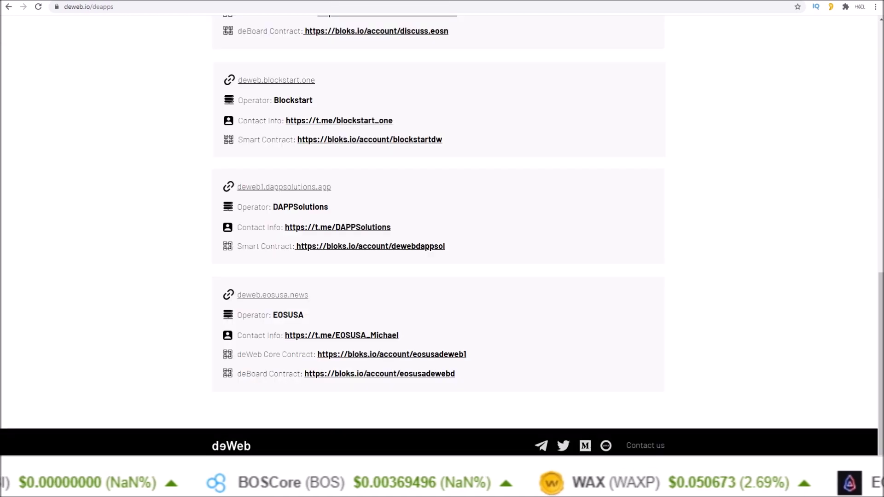
key(ctrl+w)
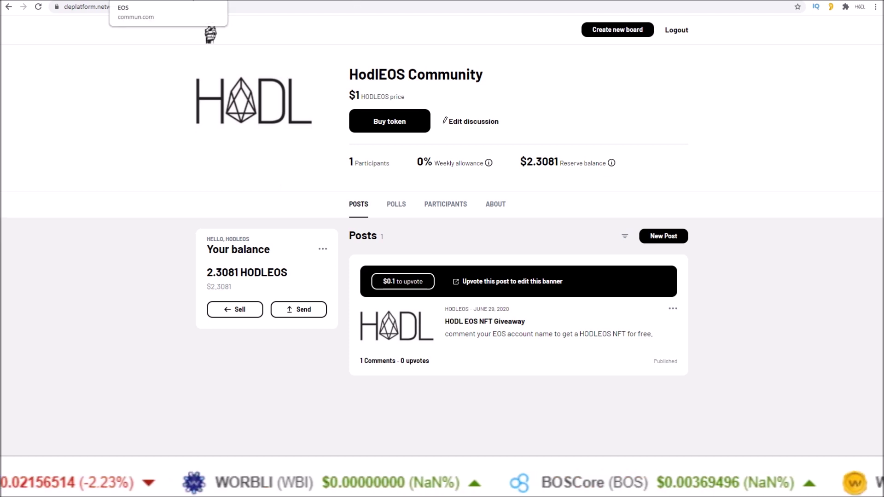
Switch to the EOS community on Commun and examine its EOS points balance.
click(166, 0)
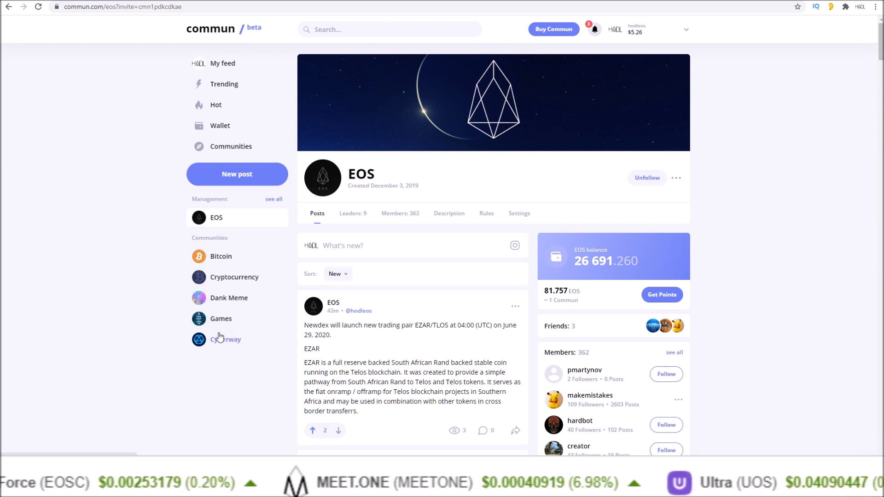
click(217, 221)
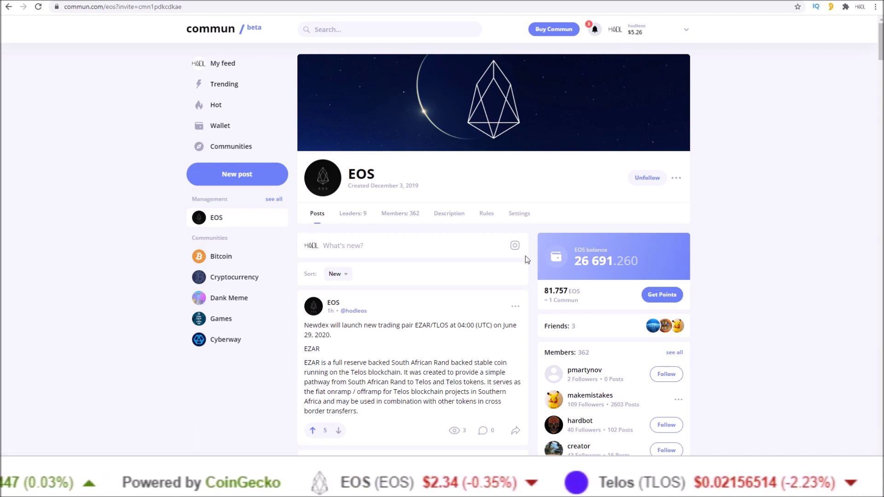
drag(575, 261, 635, 263)
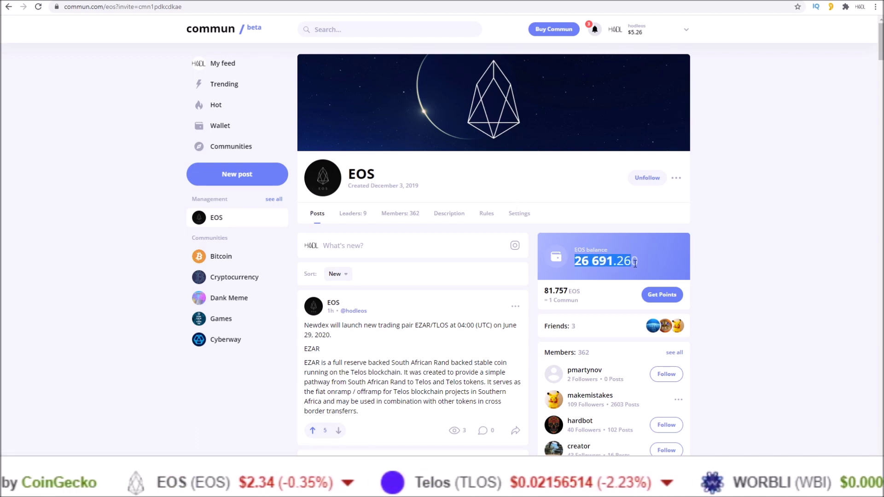
click(734, 249)
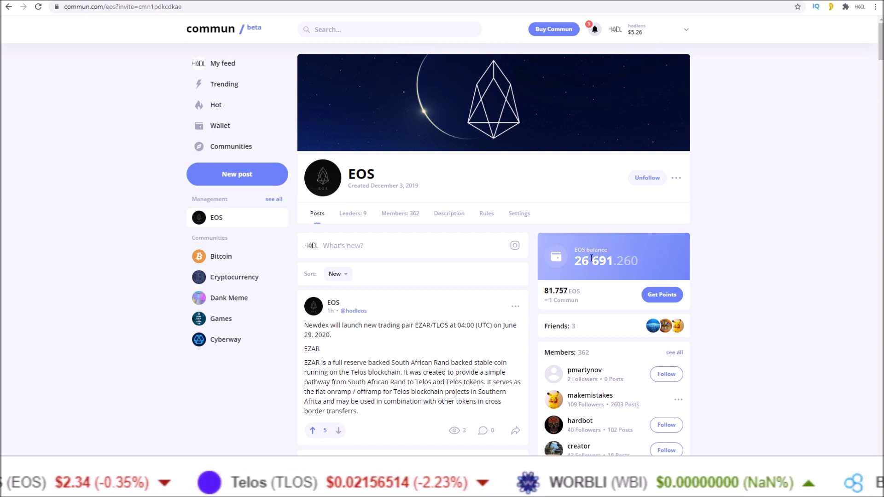
drag(576, 261, 640, 262)
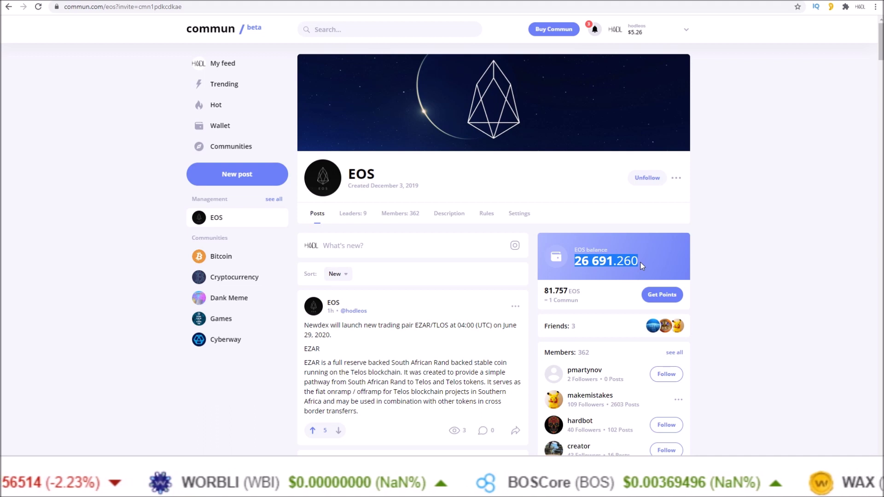
drag(576, 250, 638, 263)
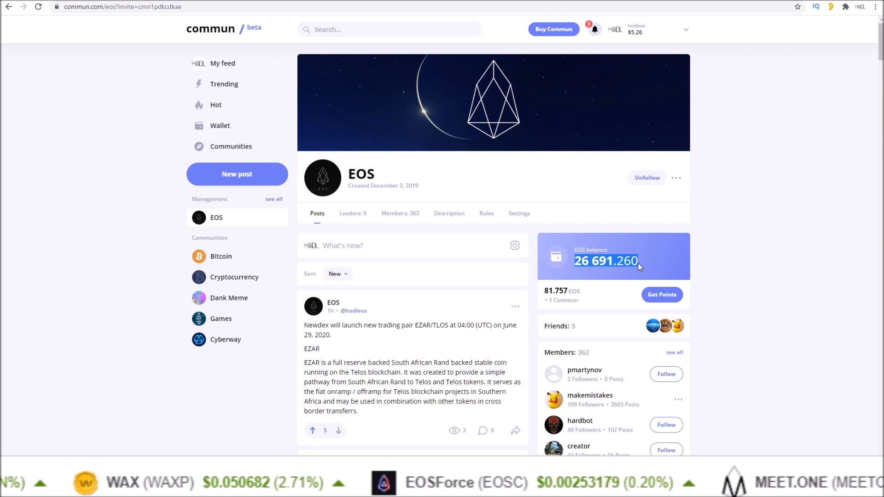
drag(573, 250, 609, 250)
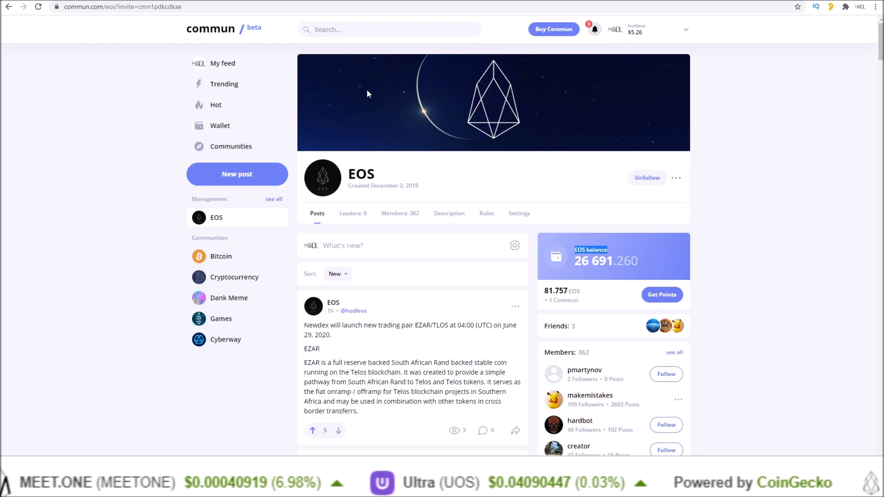
Check the points balances in the Bitcoin, Cryptocurrency and Games communities.
click(223, 260)
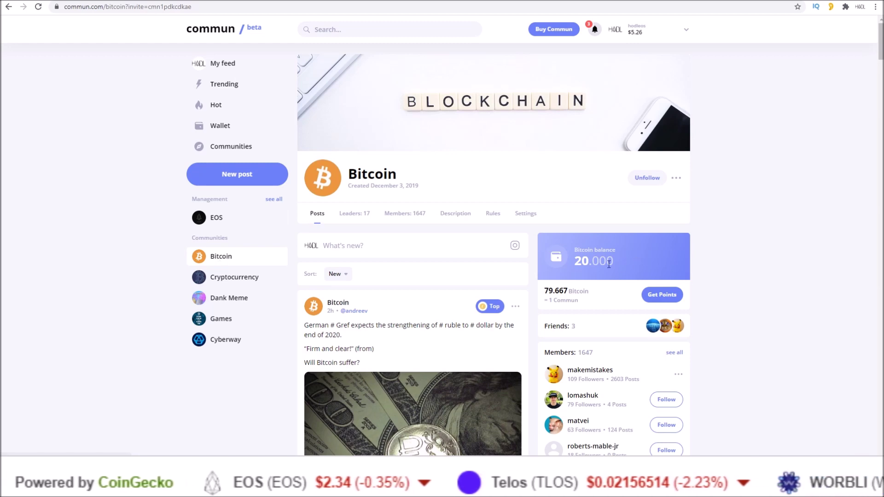
drag(594, 261, 616, 261)
click(243, 285)
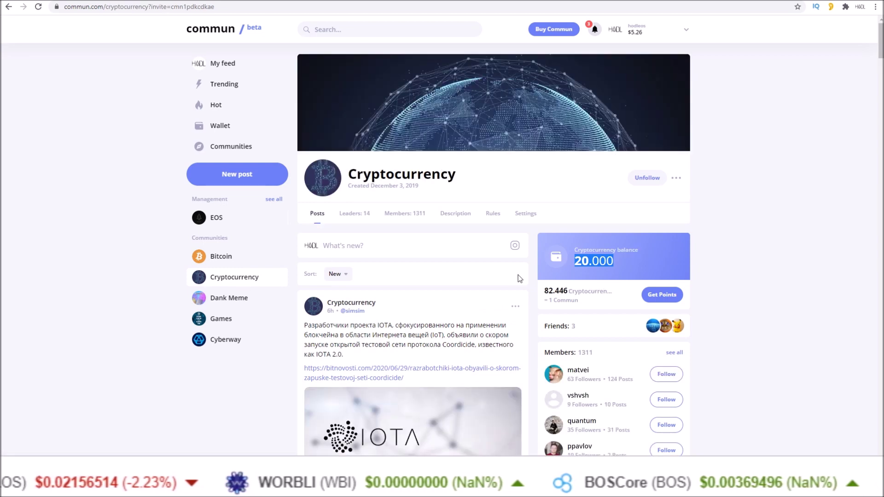
click(583, 262)
drag(576, 261, 615, 261)
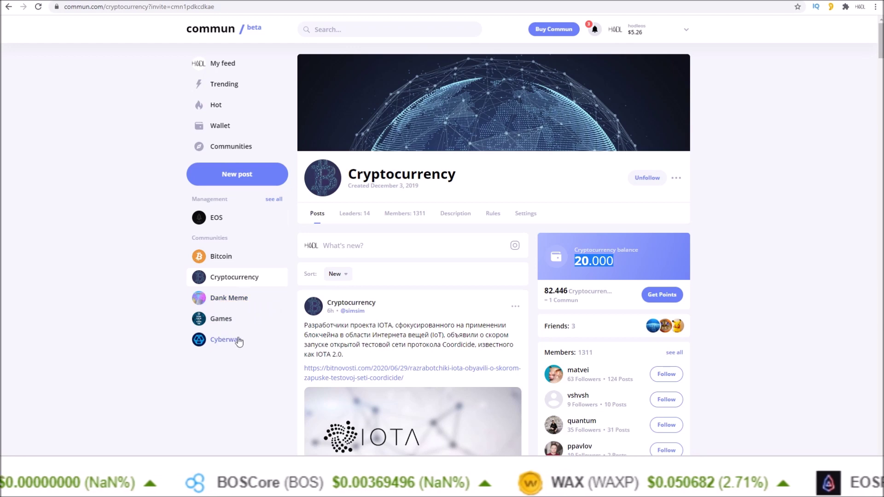
click(219, 322)
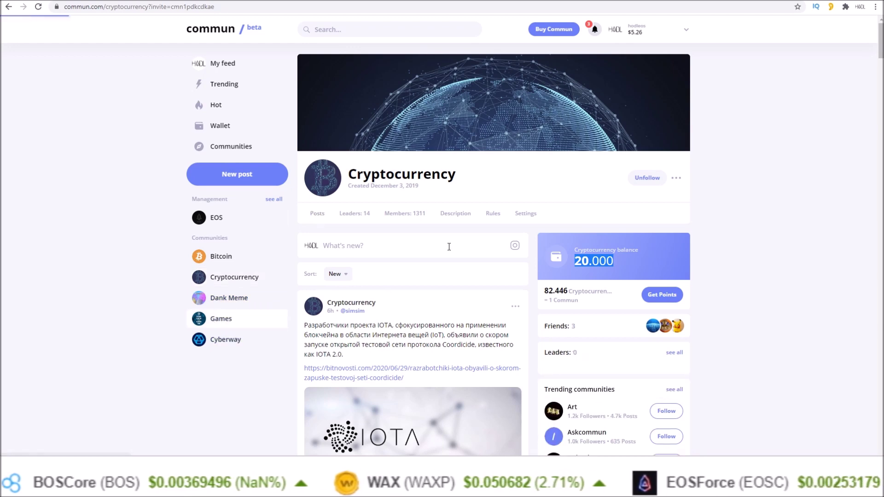
drag(575, 250, 595, 252)
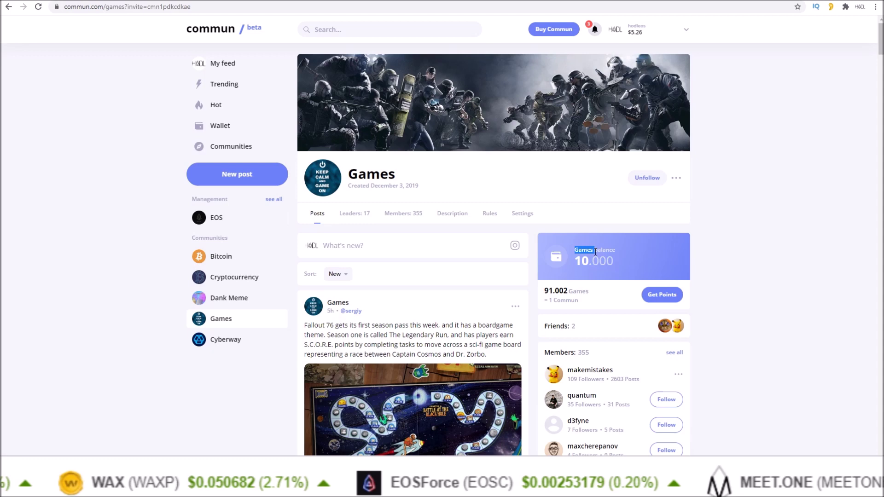
Open the Commun wallet and compare its EOS points and Commun tokens with the HODLEOS balance on Deplatform.
click(687, 29)
click(625, 77)
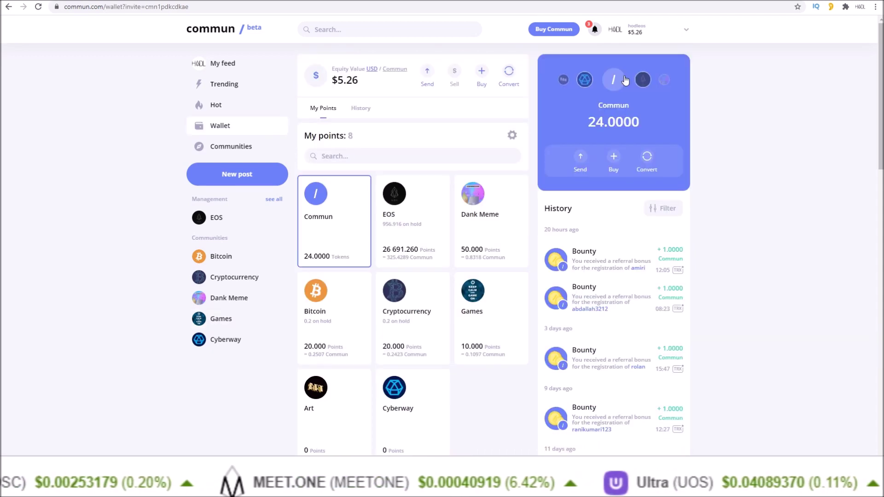
click(428, 251)
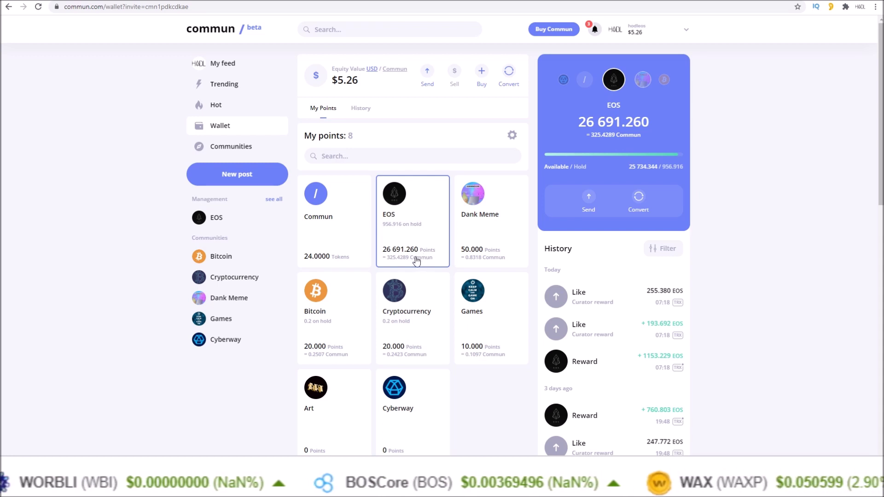
click(330, 222)
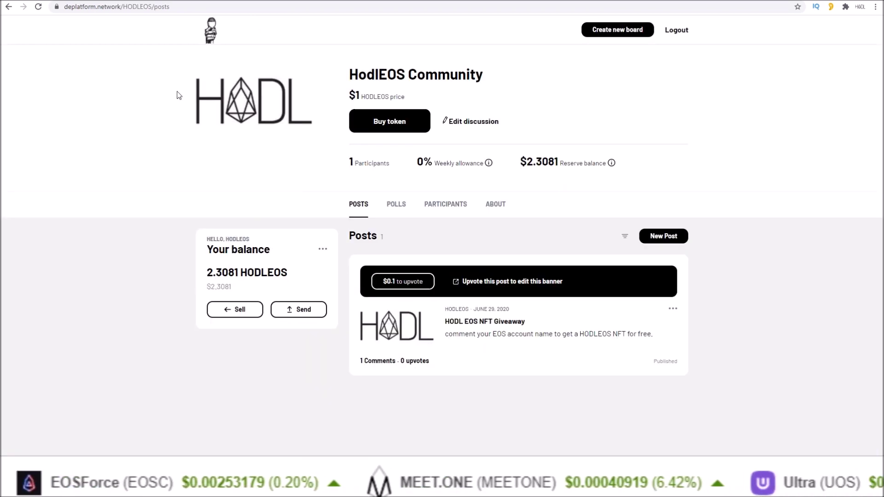
drag(237, 271, 298, 272)
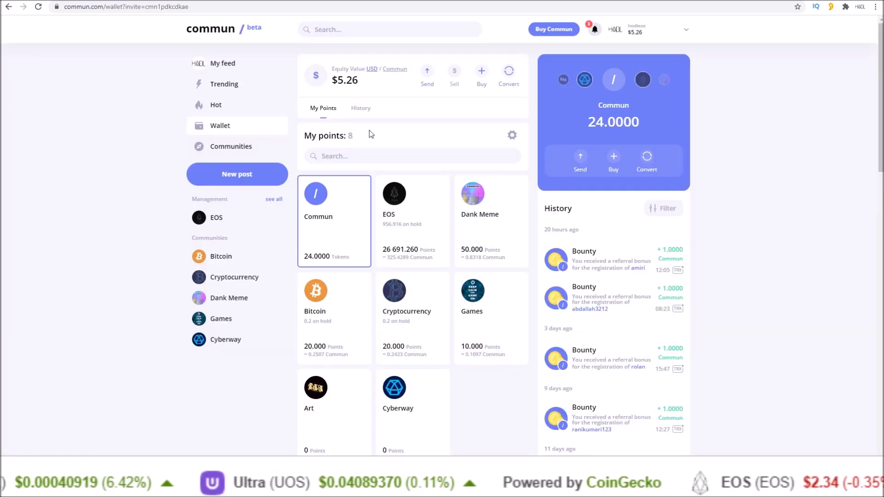
click(398, 213)
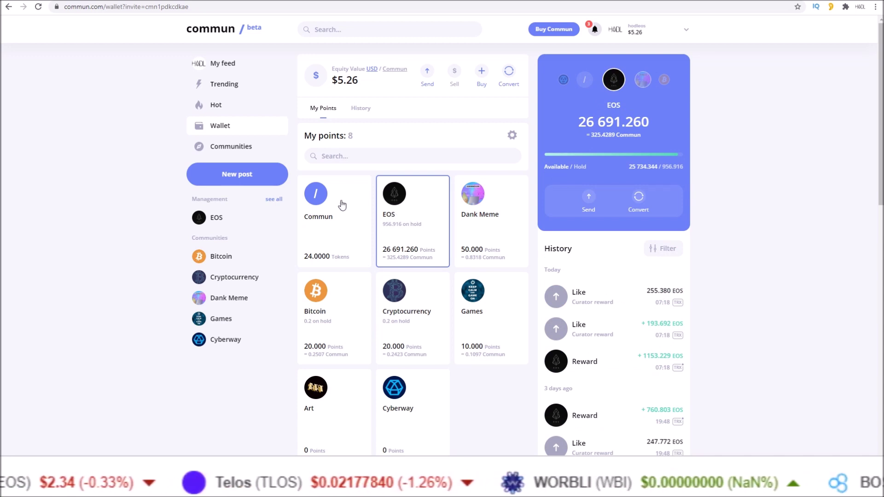
Compare the EOS community's own points balance with the points of the first leader in its leaders list.
click(216, 218)
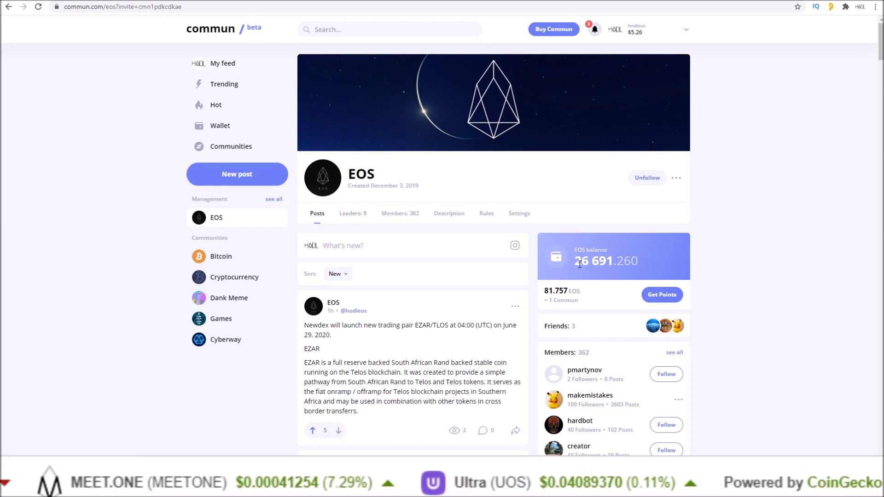
drag(573, 260, 637, 261)
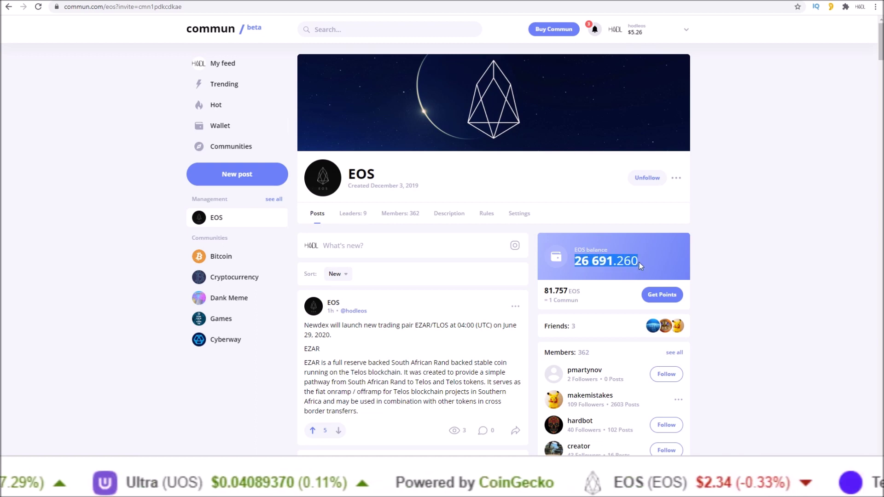
click(356, 214)
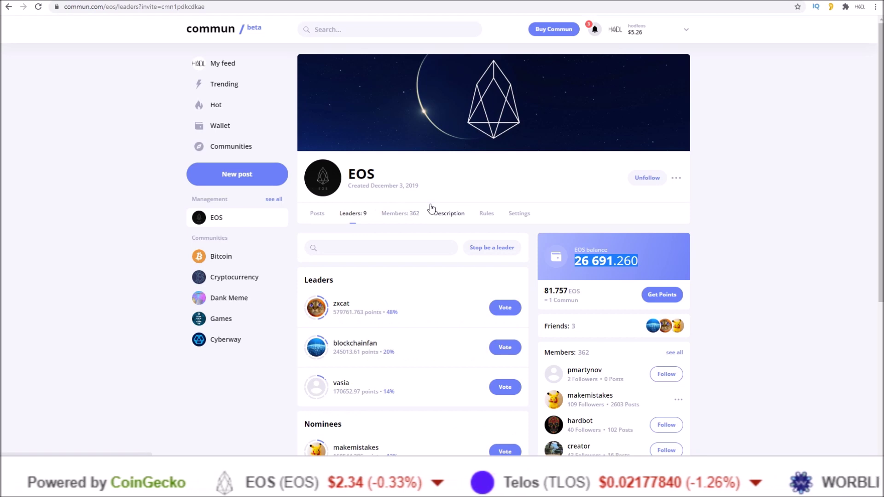
scroll(877, 51, down, 4)
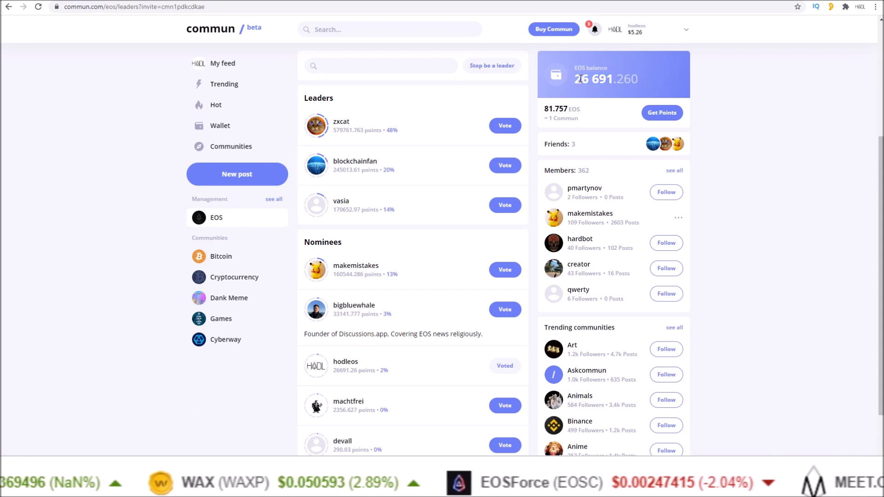
drag(333, 131, 380, 133)
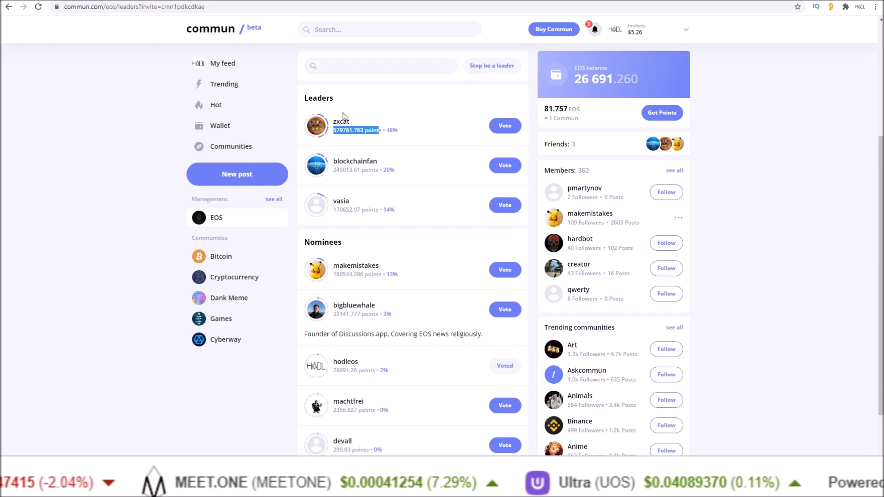